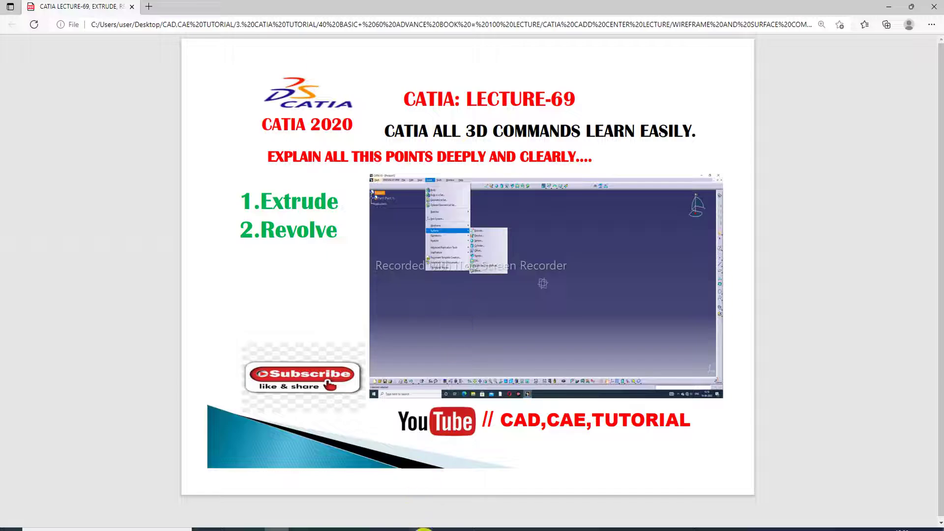
# Switch to CATIA and sketch an open spline through four points on the xy plane, passing across the origin
pyautogui.click(422, 529)
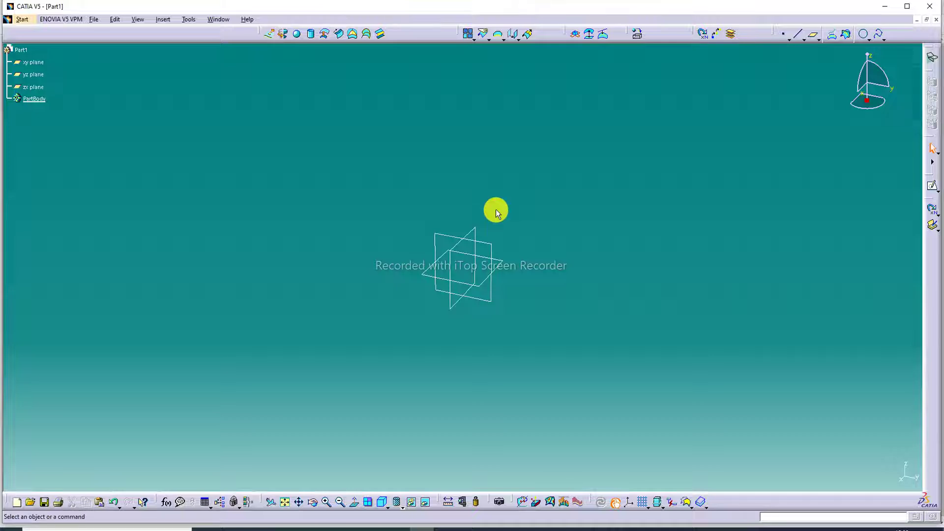
pyautogui.click(506, 268)
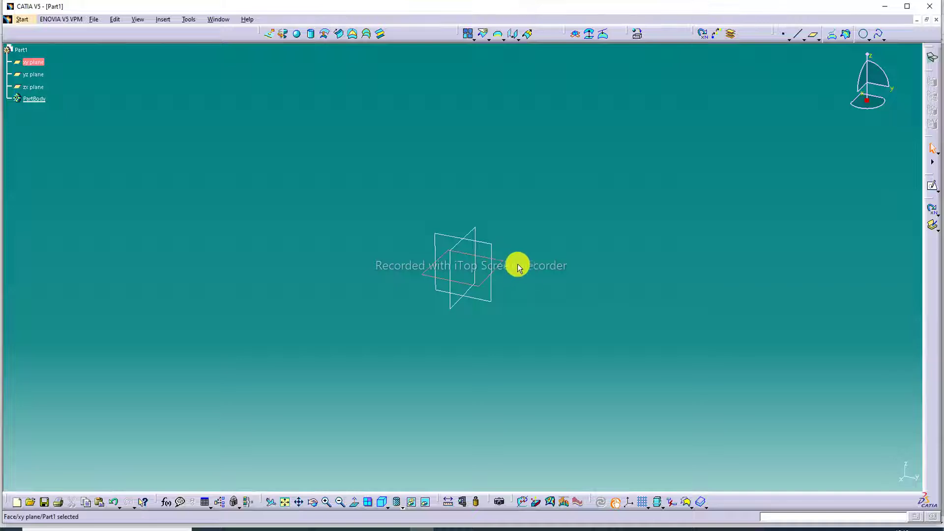
pyautogui.click(934, 187)
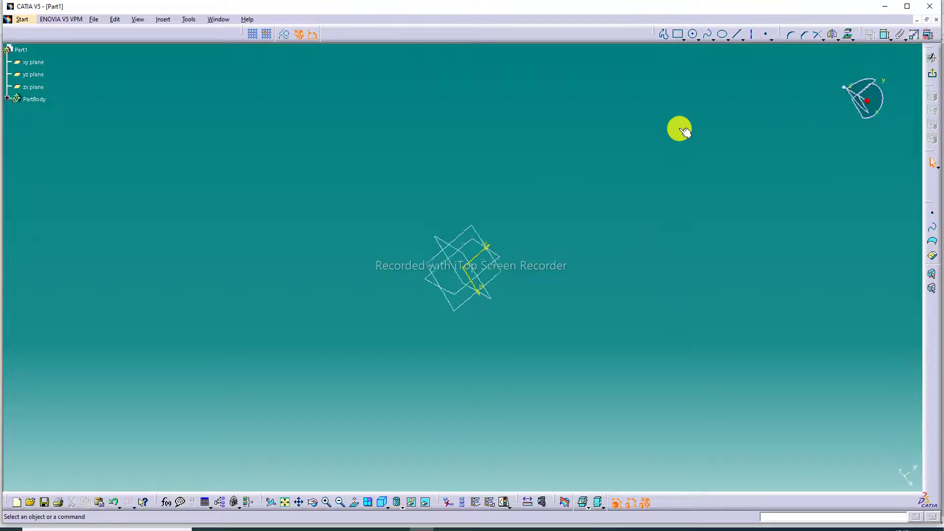
pyautogui.click(708, 34)
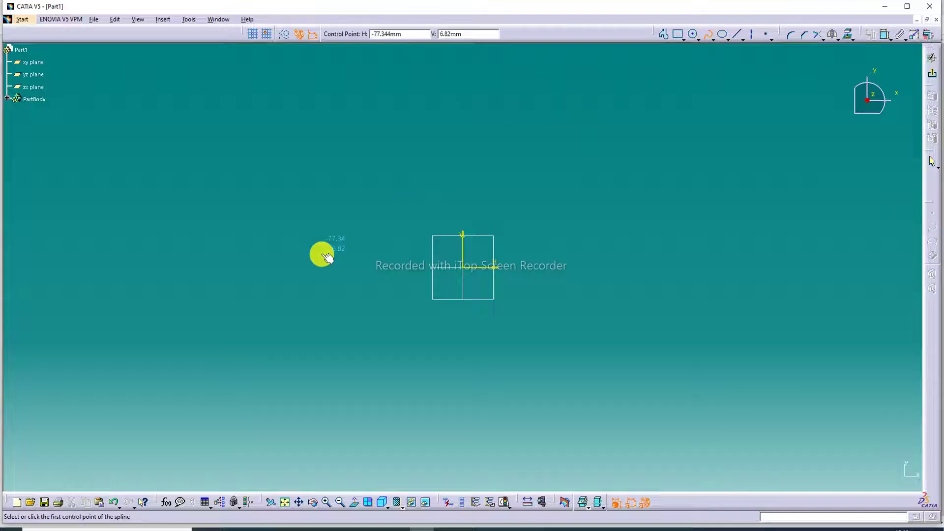
pyautogui.click(300, 278)
pyautogui.click(412, 265)
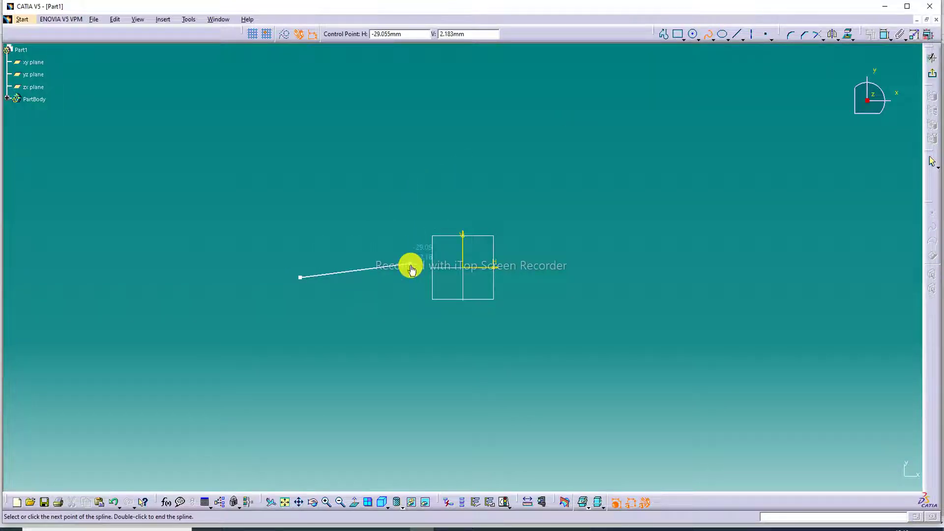
pyautogui.click(557, 261)
pyautogui.click(647, 200)
pyautogui.click(707, 36)
# Reshape the spline into a pronounced S-curve by repositioning its control points and endpoints, and exit the sketch
pyautogui.moveTo(411, 263); pyautogui.dragTo(405, 226)
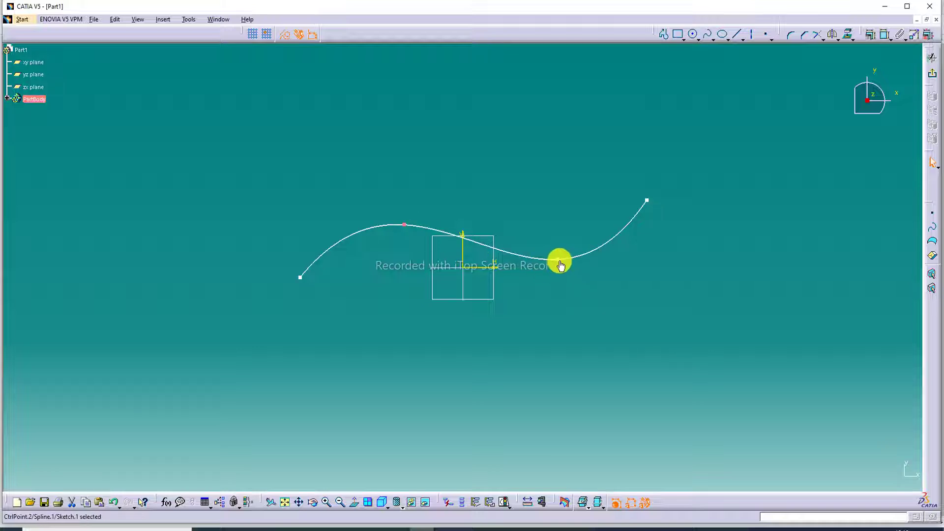
pyautogui.moveTo(558, 262); pyautogui.dragTo(561, 274)
pyautogui.moveTo(304, 289); pyautogui.dragTo(274, 297)
pyautogui.moveTo(656, 213); pyautogui.dragTo(657, 193)
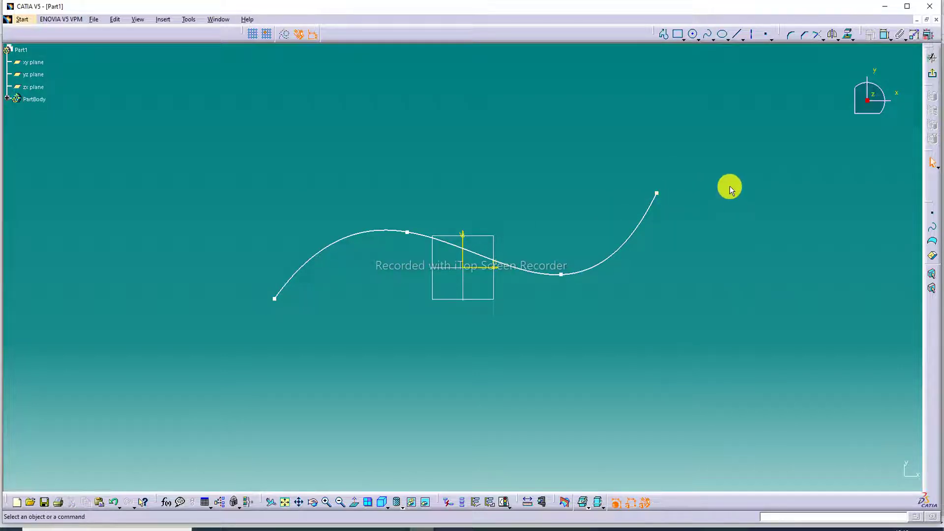
pyautogui.click(932, 75)
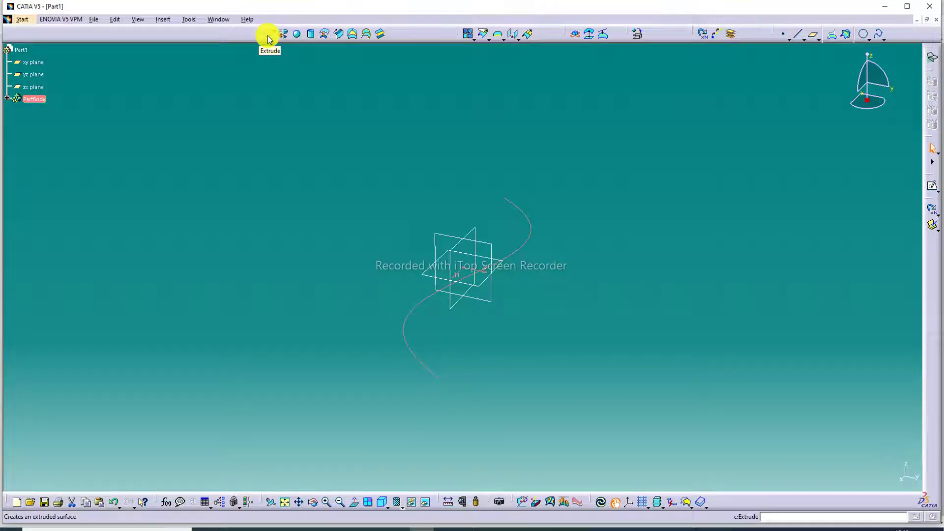
# Start an extruded surface from the spline sketch, stretching Limit 1 to 40 mm and Limit 2 to 26 mm
pyautogui.click(268, 35)
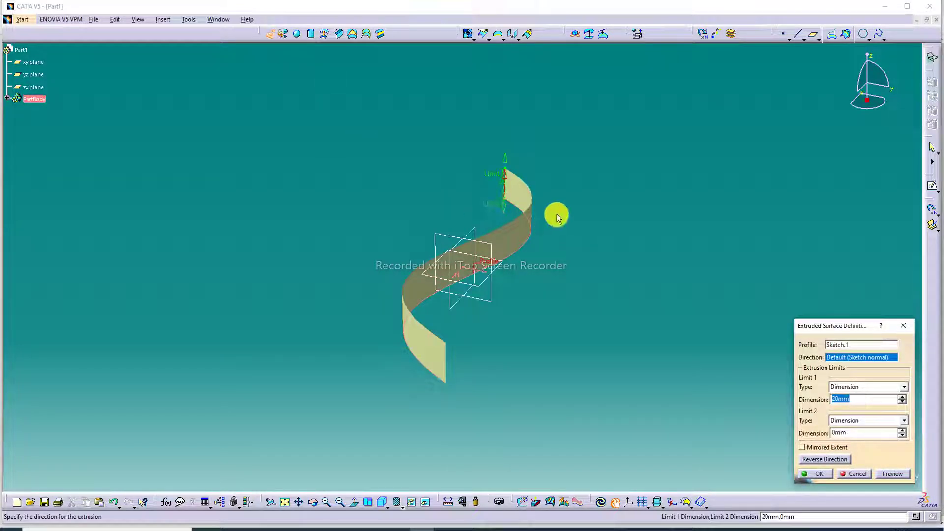
pyautogui.moveTo(554, 213); pyautogui.dragTo(608, 251, button='middle')
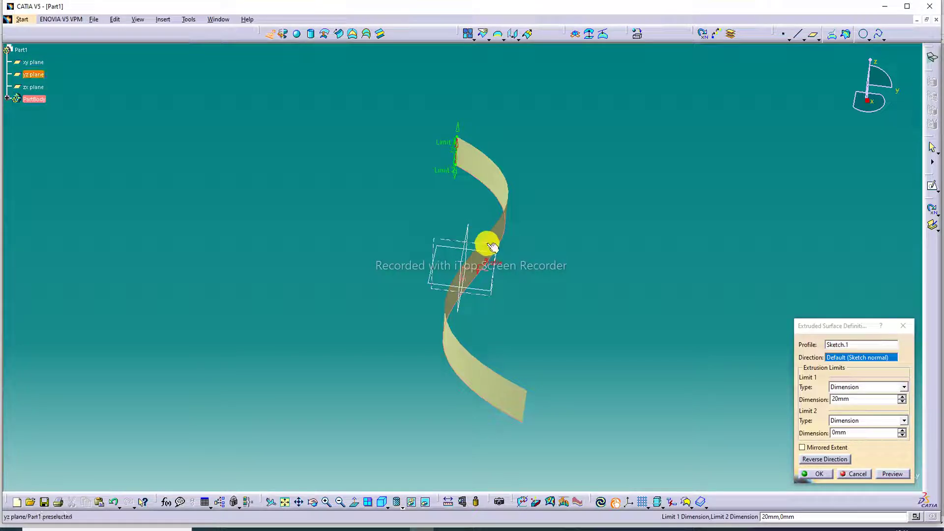
pyautogui.moveTo(527, 232)
pyautogui.mouseDown(button='middle')
pyautogui.moveTo(415, 177)
pyautogui.moveTo(462, 243)
pyautogui.moveTo(443, 223)
pyautogui.moveTo(352, 187)
pyautogui.moveTo(364, 221)
pyautogui.moveTo(622, 235)
pyautogui.moveTo(592, 257)
pyautogui.mouseUp(button='middle')
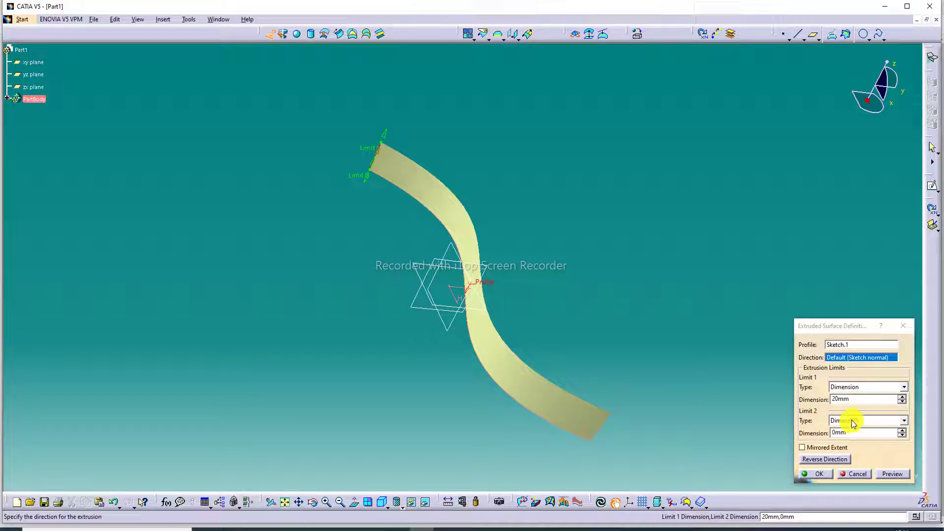
pyautogui.moveTo(384, 154); pyautogui.dragTo(400, 116)
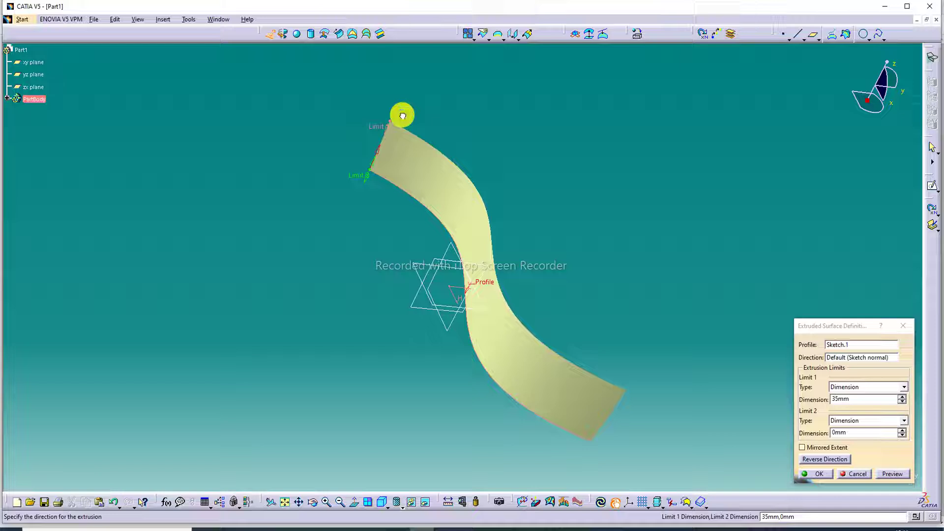
pyautogui.moveTo(367, 177); pyautogui.dragTo(360, 201)
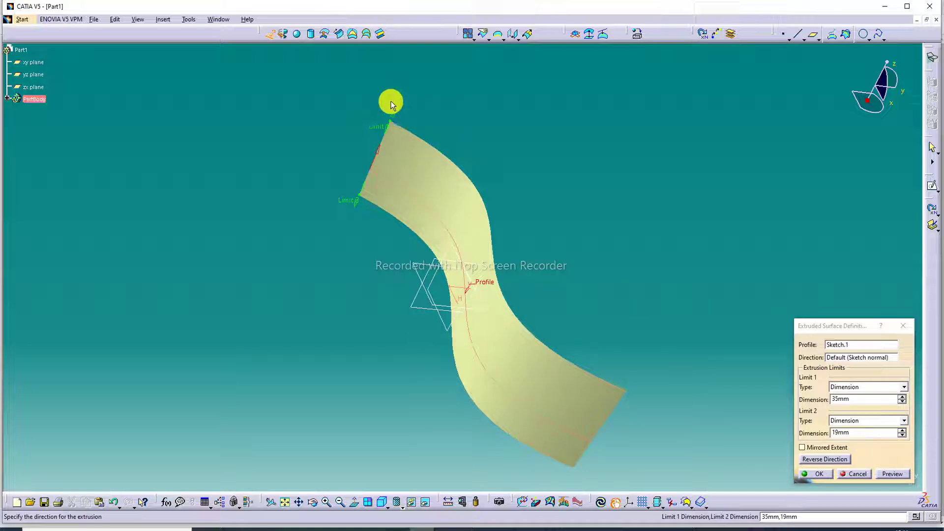
pyautogui.moveTo(462, 143); pyautogui.dragTo(501, 160, button='middle')
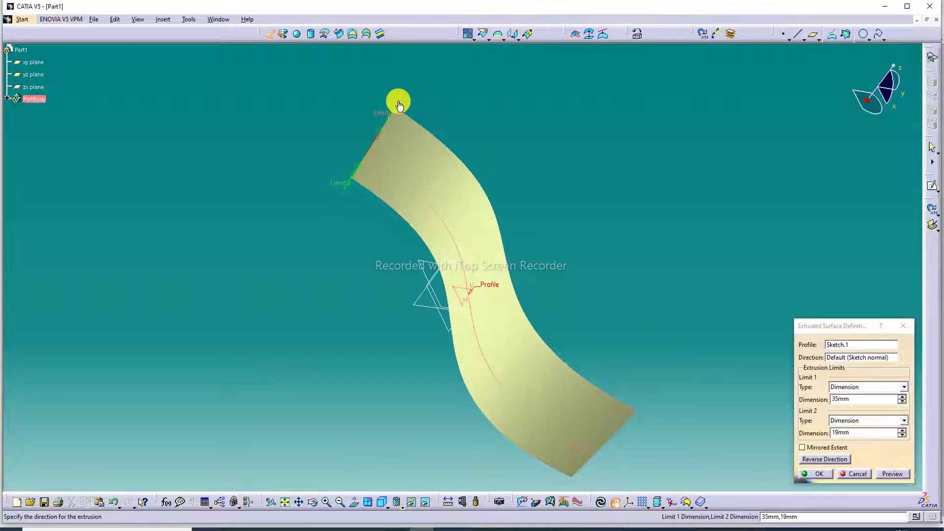
pyautogui.moveTo(398, 102)
pyautogui.mouseDown()
pyautogui.moveTo(415, 86)
pyautogui.moveTo(405, 101)
pyautogui.mouseUp()
pyautogui.moveTo(346, 184)
pyautogui.mouseDown()
pyautogui.moveTo(331, 202)
pyautogui.moveTo(354, 167)
pyautogui.moveTo(339, 189)
pyautogui.mouseUp()
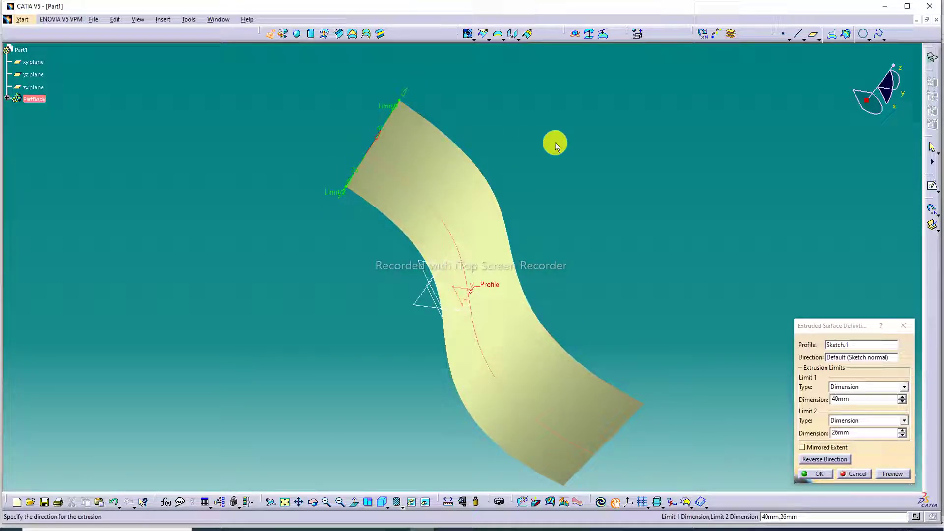
# Try the mirrored extent option on the extruded surface, inspect the preview, and turn the option off again
pyautogui.doubleClick(842, 401)
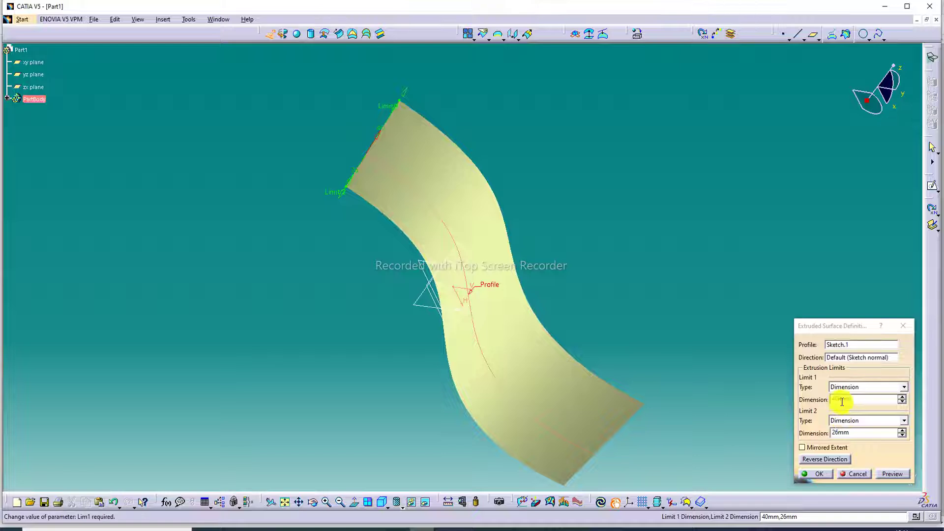
pyautogui.click(811, 453)
pyautogui.click(814, 449)
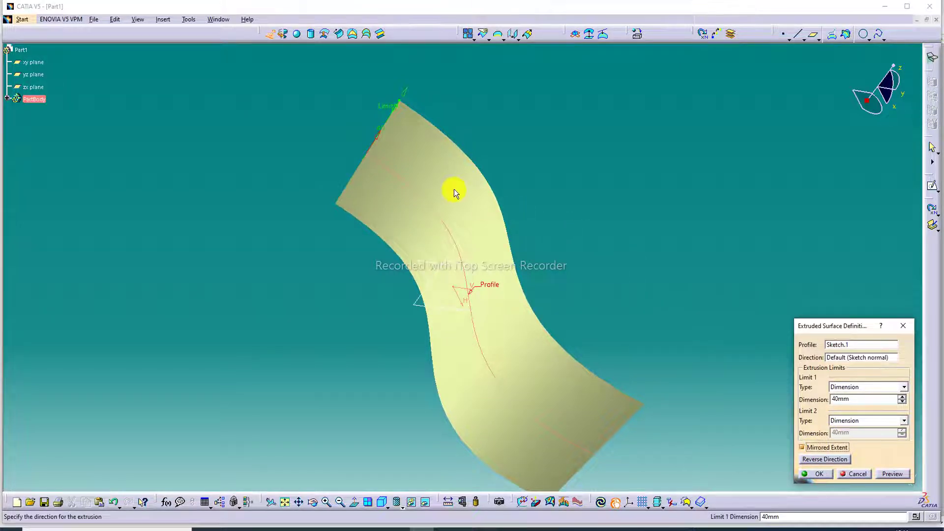
pyautogui.moveTo(413, 168); pyautogui.dragTo(493, 118, button='middle')
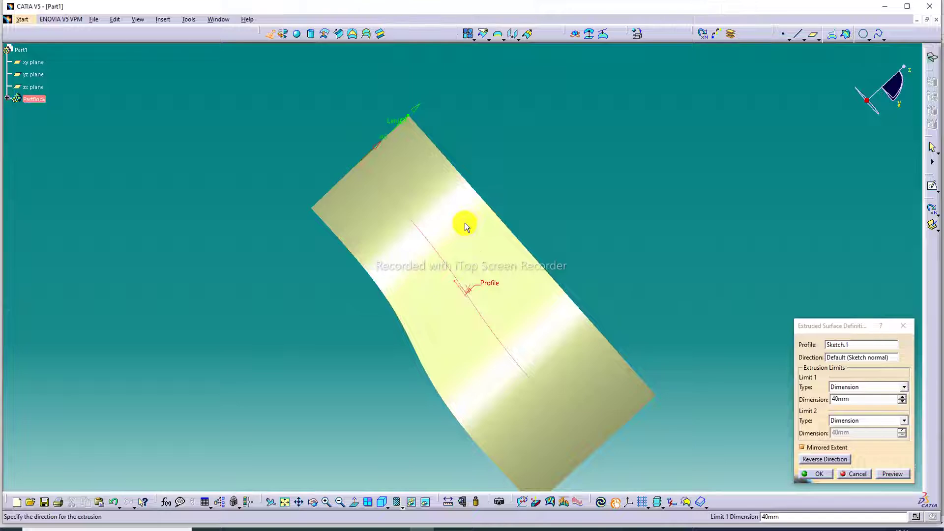
pyautogui.moveTo(461, 220); pyautogui.dragTo(578, 167, button='middle')
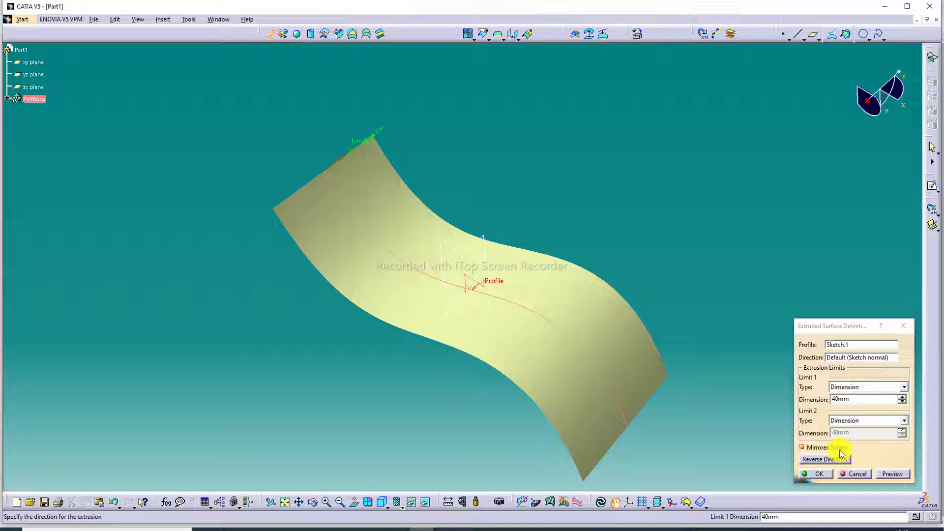
pyautogui.click(803, 448)
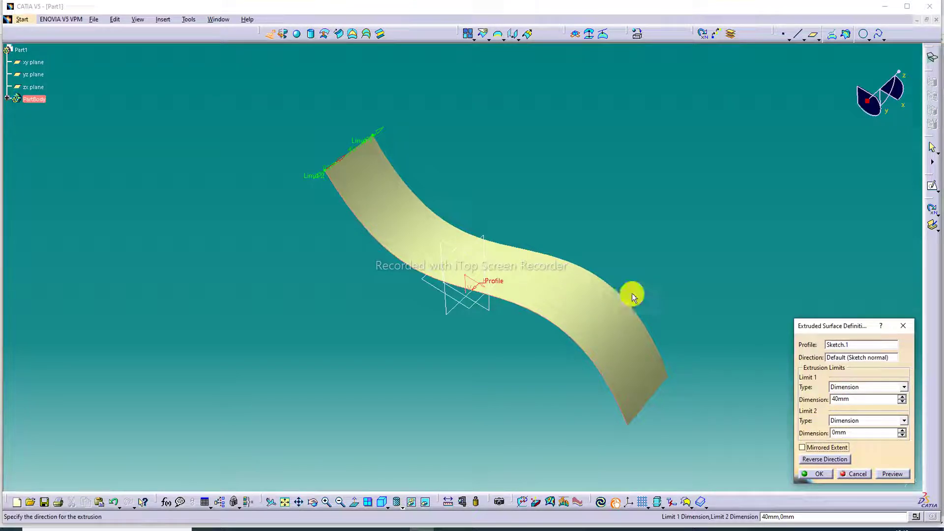
# Stretch Limit 2 to slightly more than 22 mm and create the extruded surface
pyautogui.moveTo(318, 173); pyautogui.dragTo(294, 188)
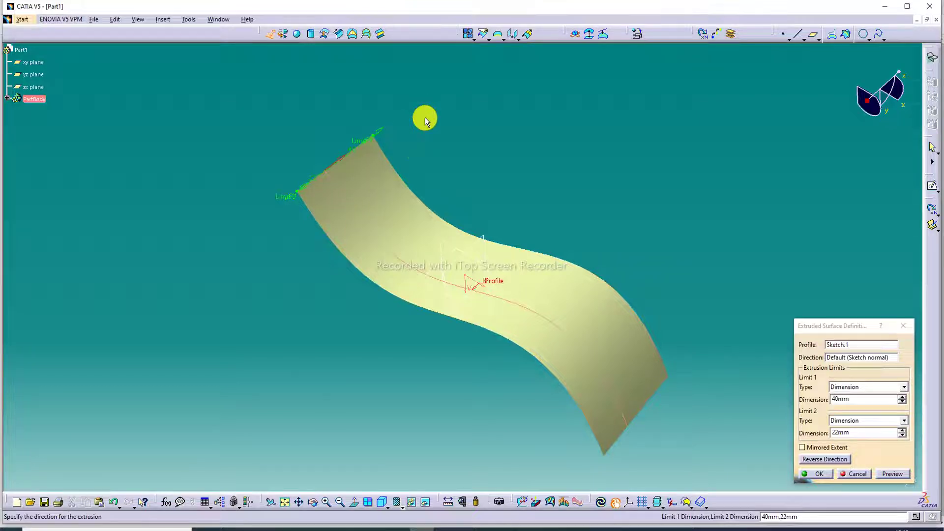
pyautogui.moveTo(390, 159); pyautogui.dragTo(345, 240, button='middle')
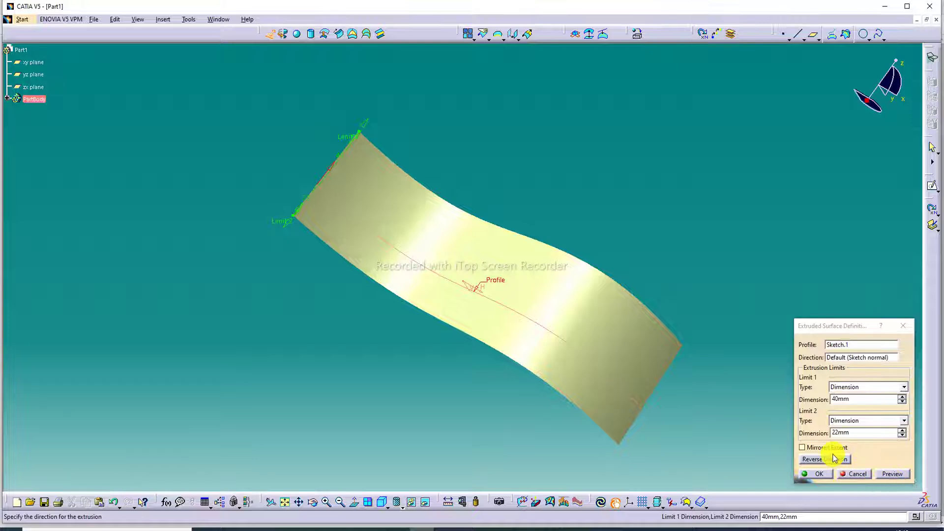
pyautogui.moveTo(291, 224); pyautogui.dragTo(281, 227)
pyautogui.click(820, 475)
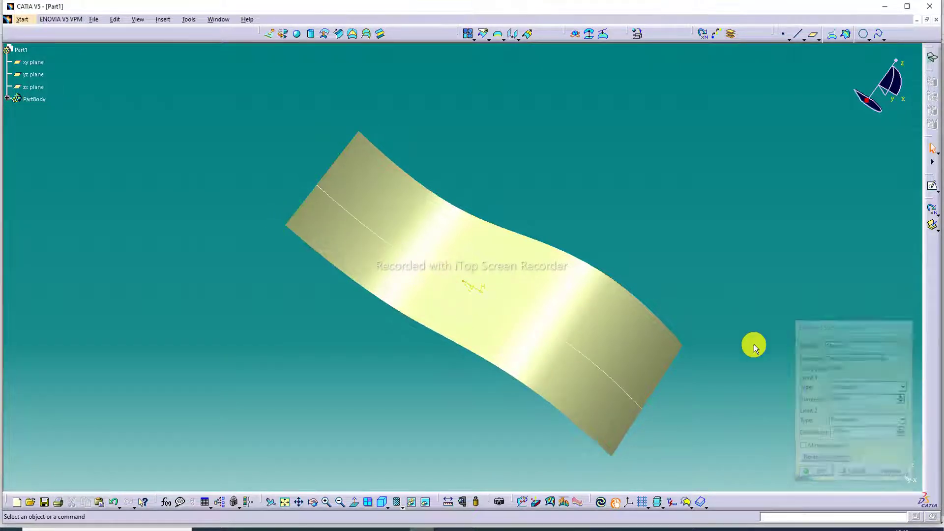
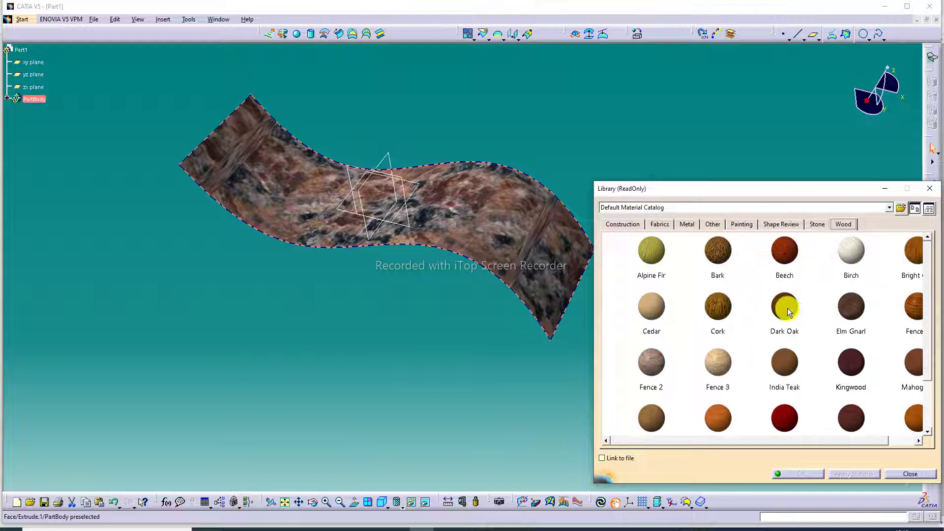
# Try the Bright, Beech and Pine wood materials on the extruded surface, one after another
pyautogui.scroll(-1, 784, 305)
pyautogui.scroll(1, 784, 302)
pyautogui.click(914, 285)
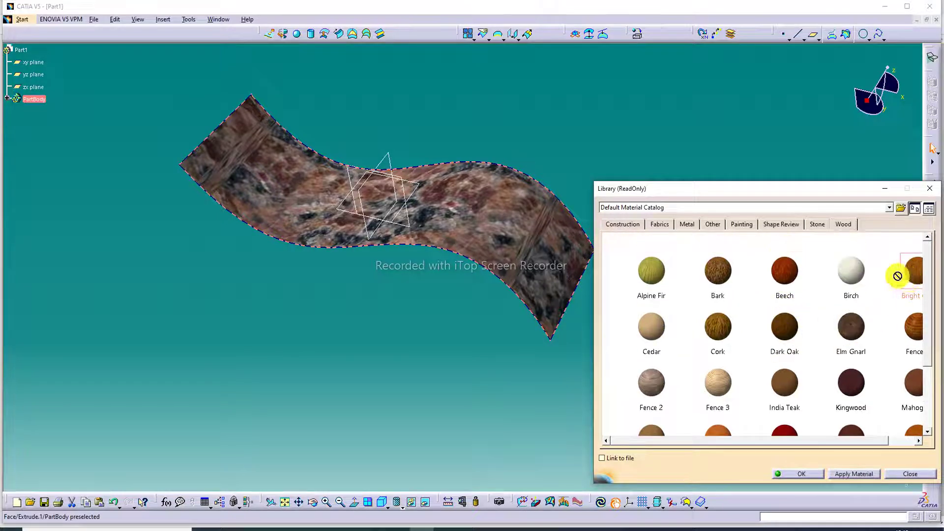
pyautogui.click(533, 274)
pyautogui.click(785, 271)
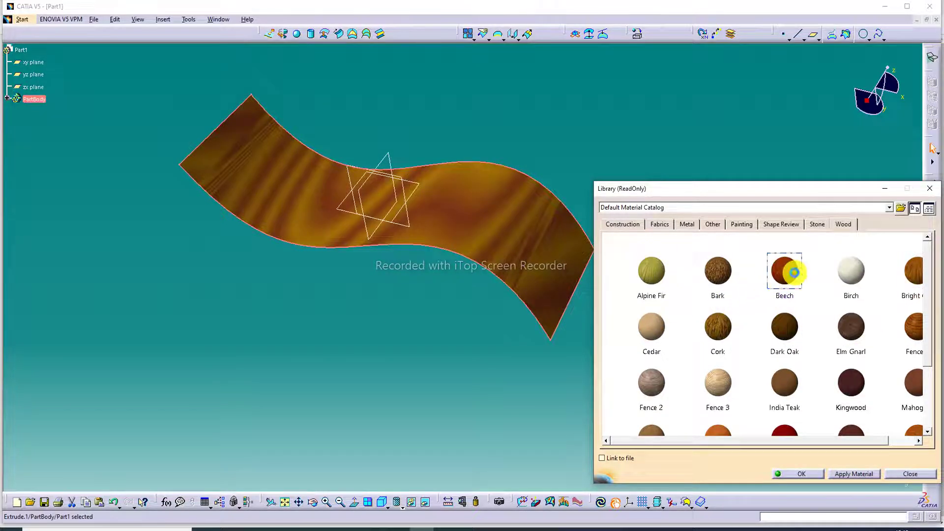
pyautogui.click(556, 248)
pyautogui.scroll(-1, 770, 398)
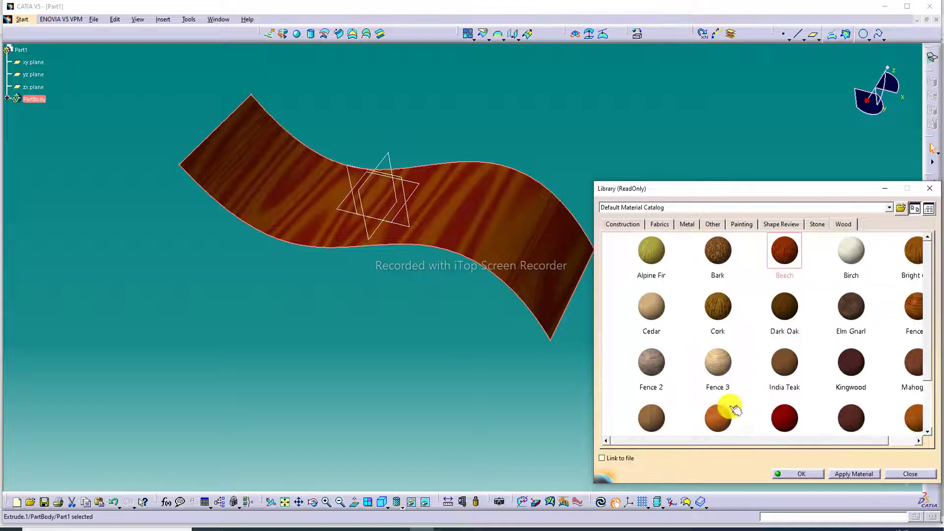
pyautogui.moveTo(727, 406); pyautogui.dragTo(553, 280)
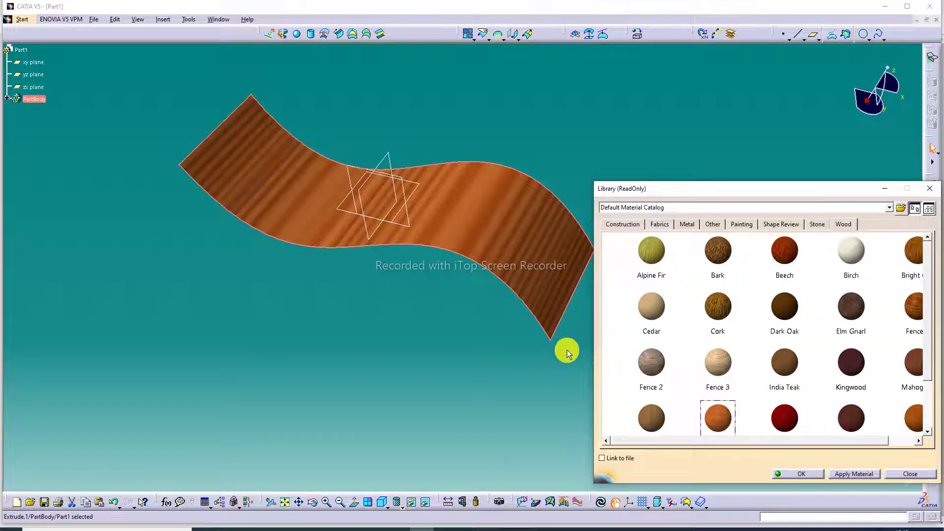
pyautogui.moveTo(554, 196); pyautogui.dragTo(582, 143, button='middle')
# Apply the Wild Cherry wood material to the extruded surface and close the material library
pyautogui.scroll(-1, 910, 320)
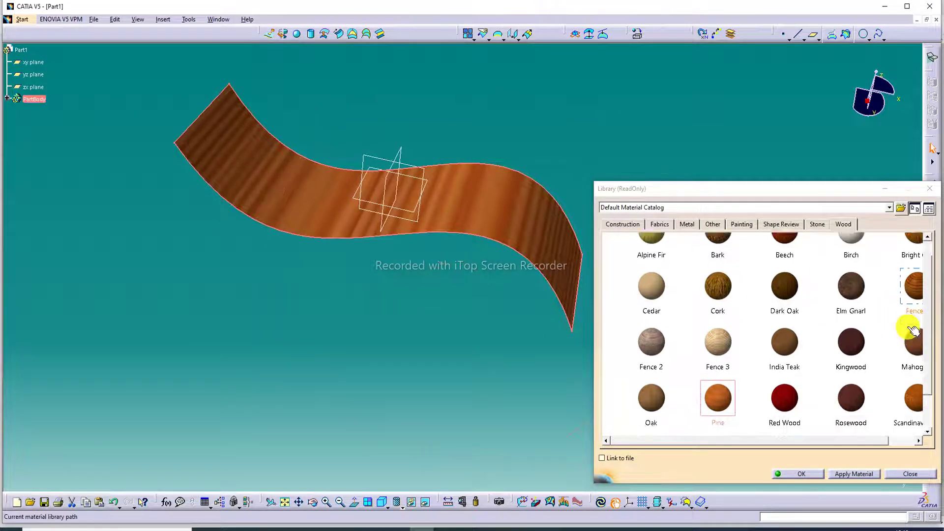
pyautogui.scroll(-1, 910, 333)
pyautogui.moveTo(850, 388); pyautogui.dragTo(529, 219)
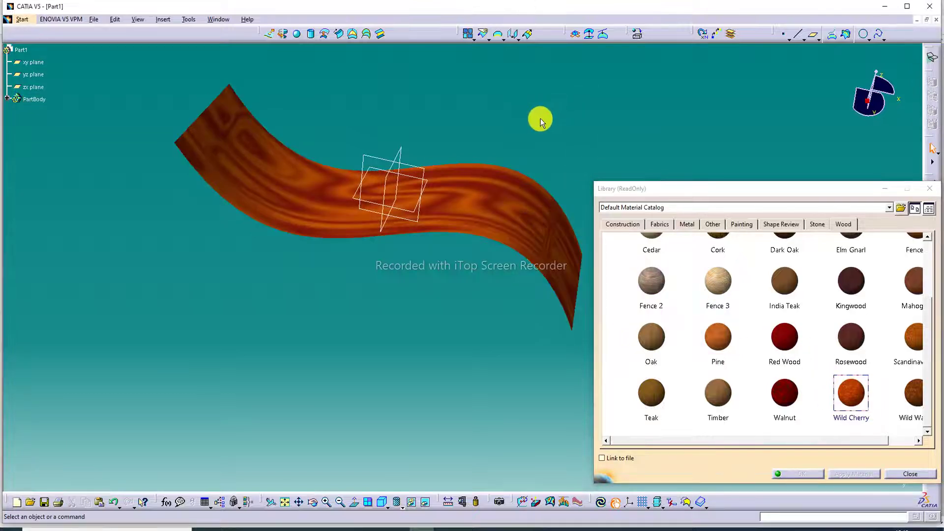
pyautogui.moveTo(499, 177); pyautogui.dragTo(380, 183, button='middle')
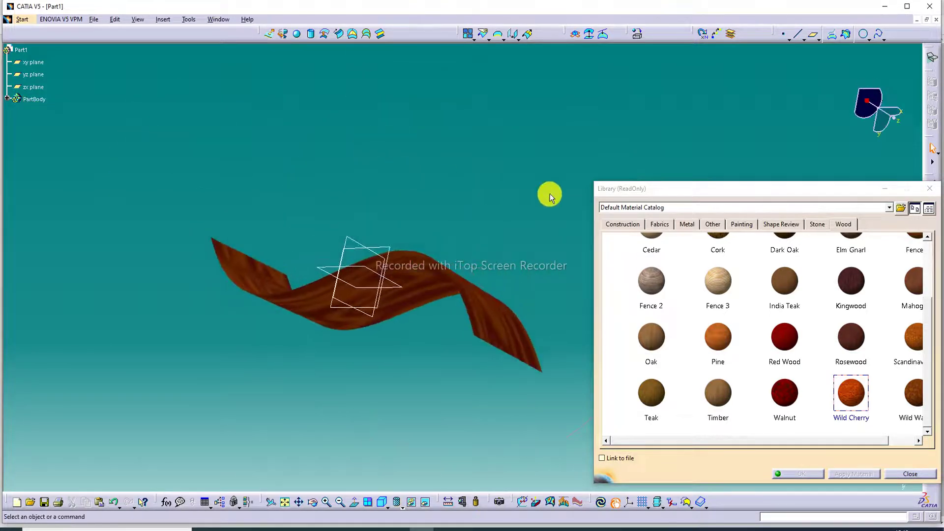
pyautogui.click(934, 190)
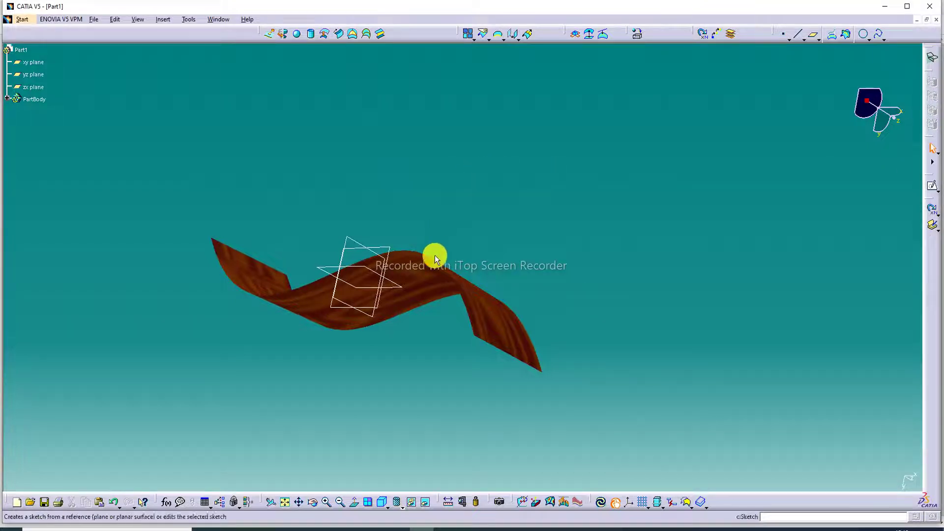
# Inspect the textured surface from several angles, fit it in the view, and switch to the Lecture-69 PDF in the browser
pyautogui.moveTo(422, 268); pyautogui.dragTo(481, 429, button='middle')
pyautogui.moveTo(500, 185); pyautogui.dragTo(459, 132, button='middle')
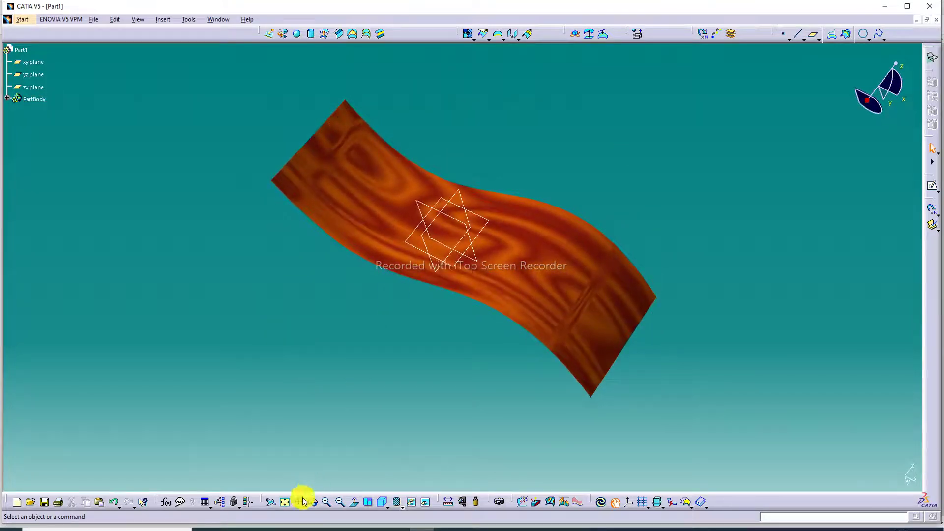
pyautogui.click(286, 502)
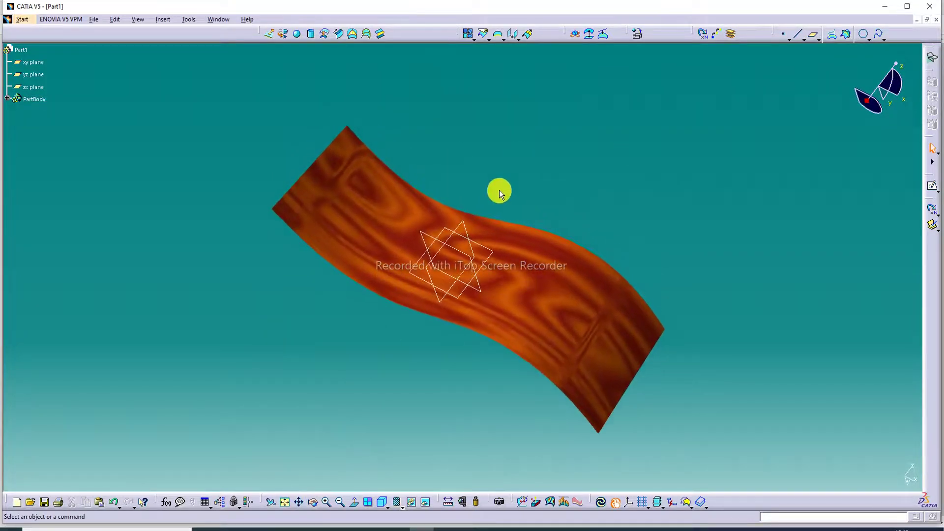
pyautogui.moveTo(500, 192); pyautogui.dragTo(542, 132, button='middle')
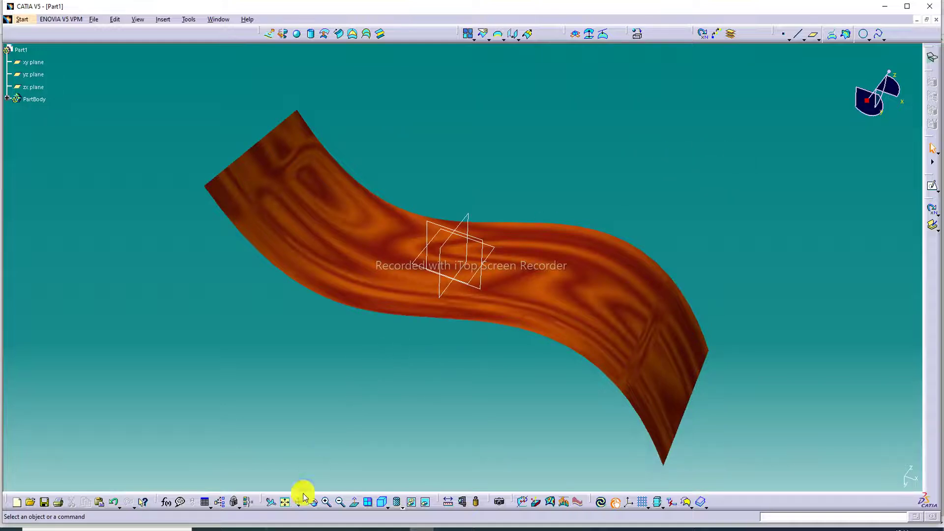
pyautogui.click(278, 528)
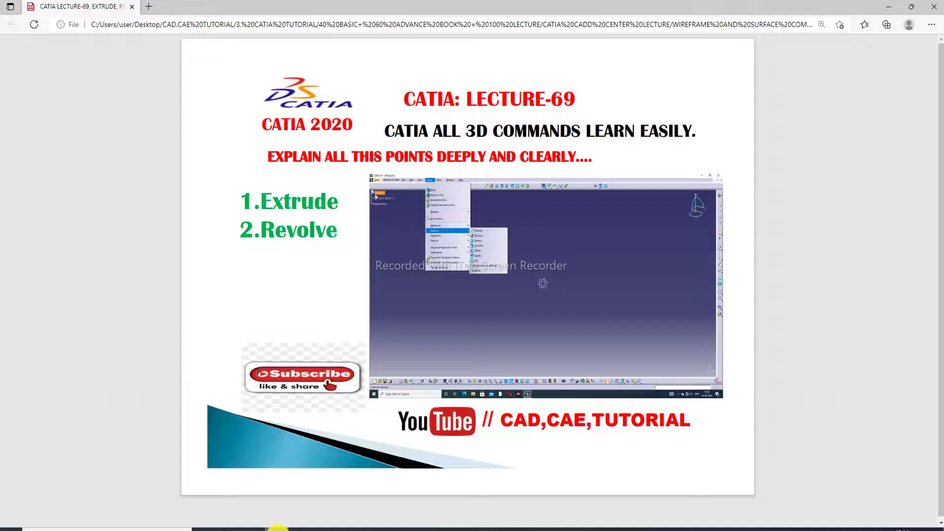